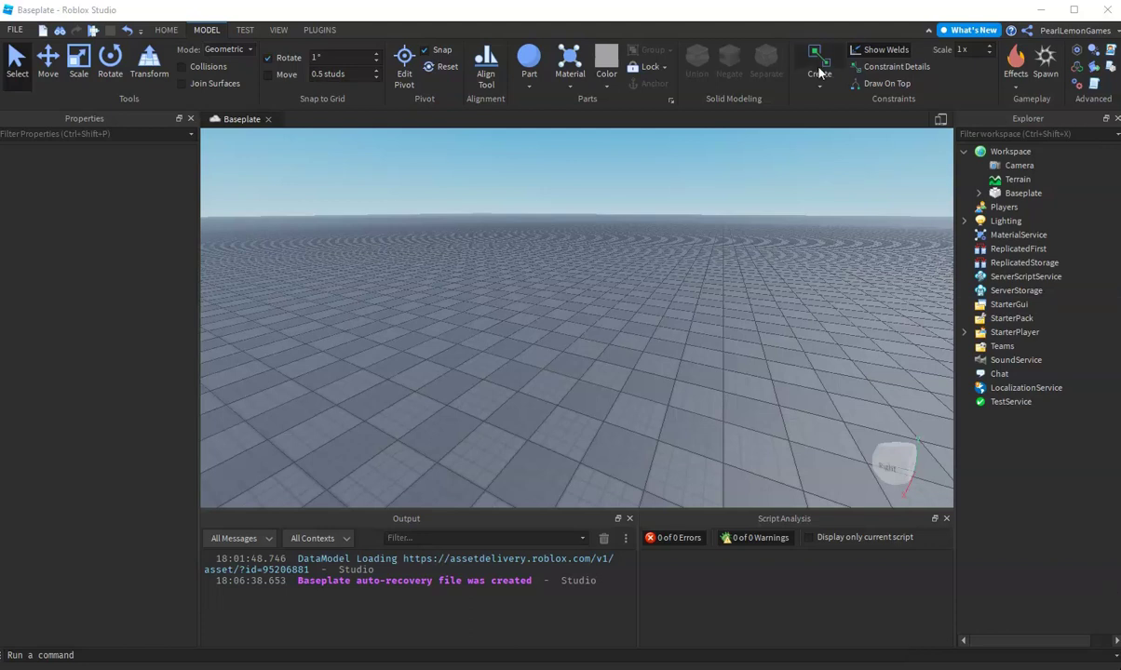
Step: Insert a sphere part on the baseplate and set its BrickColor to Brick yellow
{"action": "right_click_drag", "start_coordinate": [550, 305], "coordinate": [536, 194]}
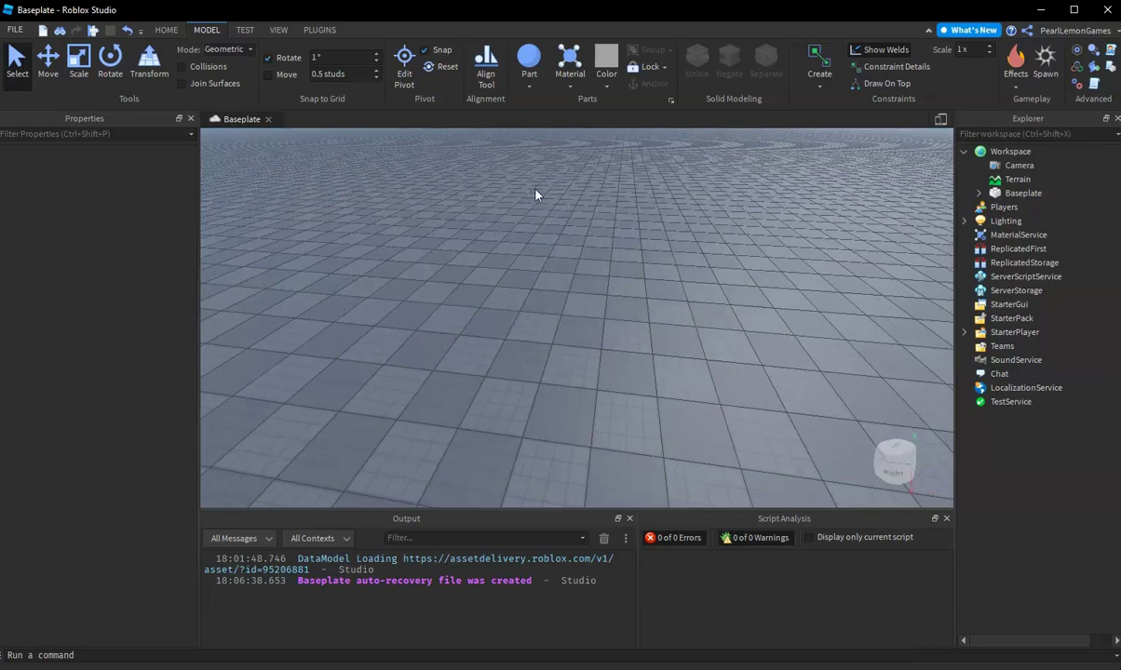
{"action": "left_click", "coordinate": [529, 59]}
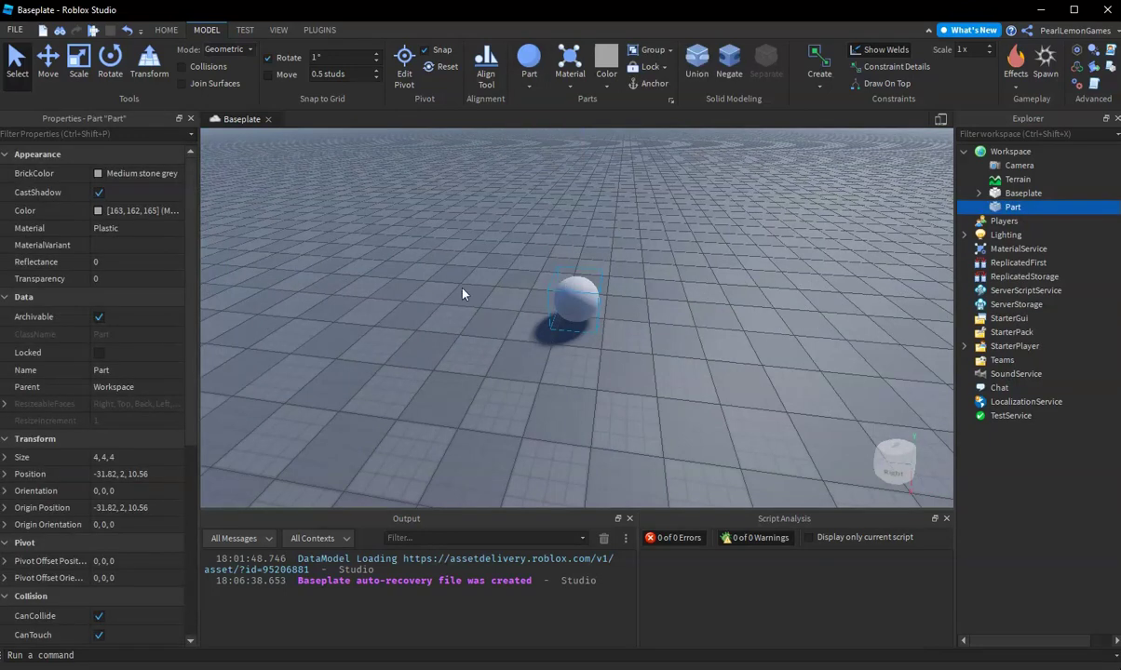
{"action": "left_click", "coordinate": [102, 172]}
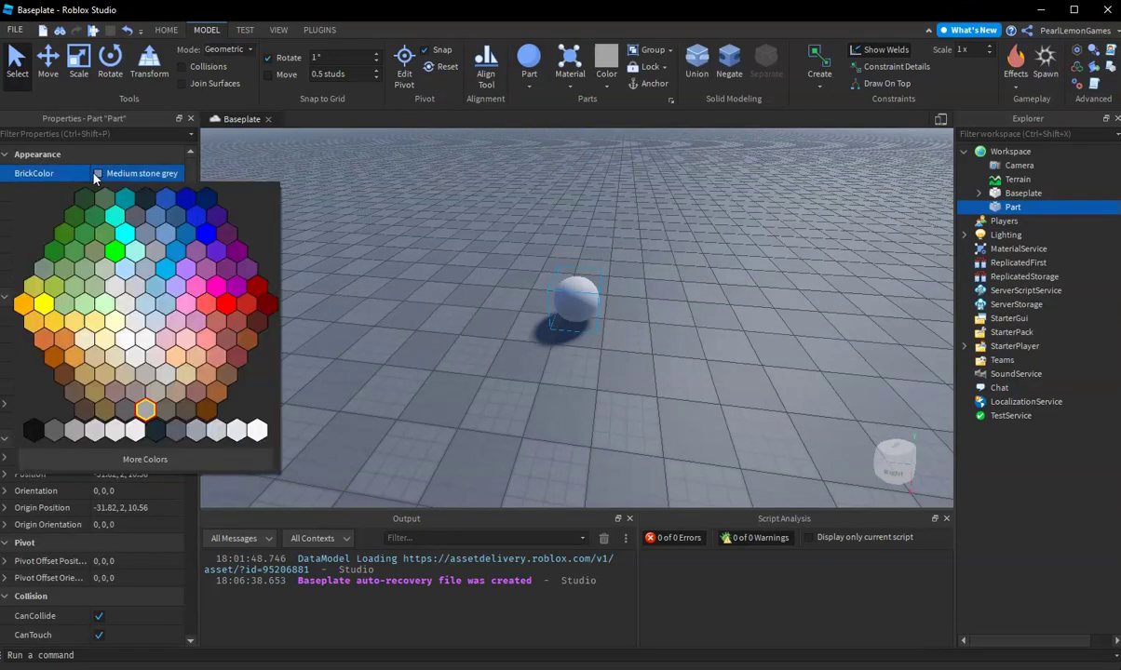
{"action": "left_click", "coordinate": [176, 351]}
Step: Set the sphere's X and Z position to 0 and focus the camera on it
{"action": "right_click_drag", "start_coordinate": [649, 287], "coordinate": [649, 287]}
{"action": "key", "text": "w"}
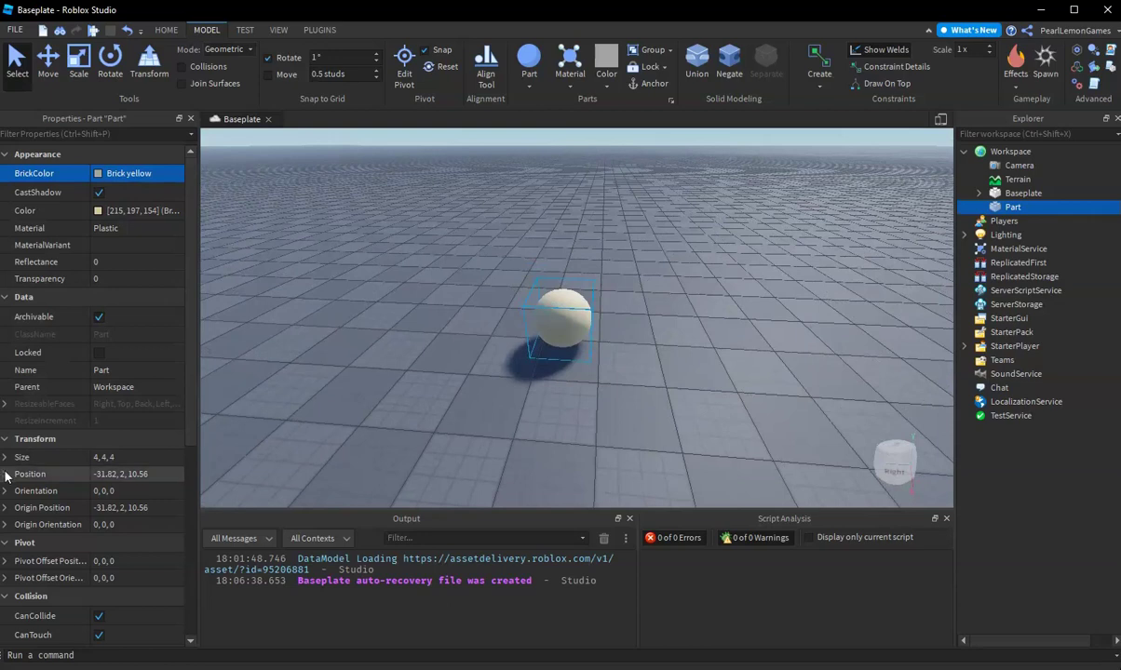
{"action": "left_click", "coordinate": [4, 475]}
{"action": "left_click", "coordinate": [109, 491]}
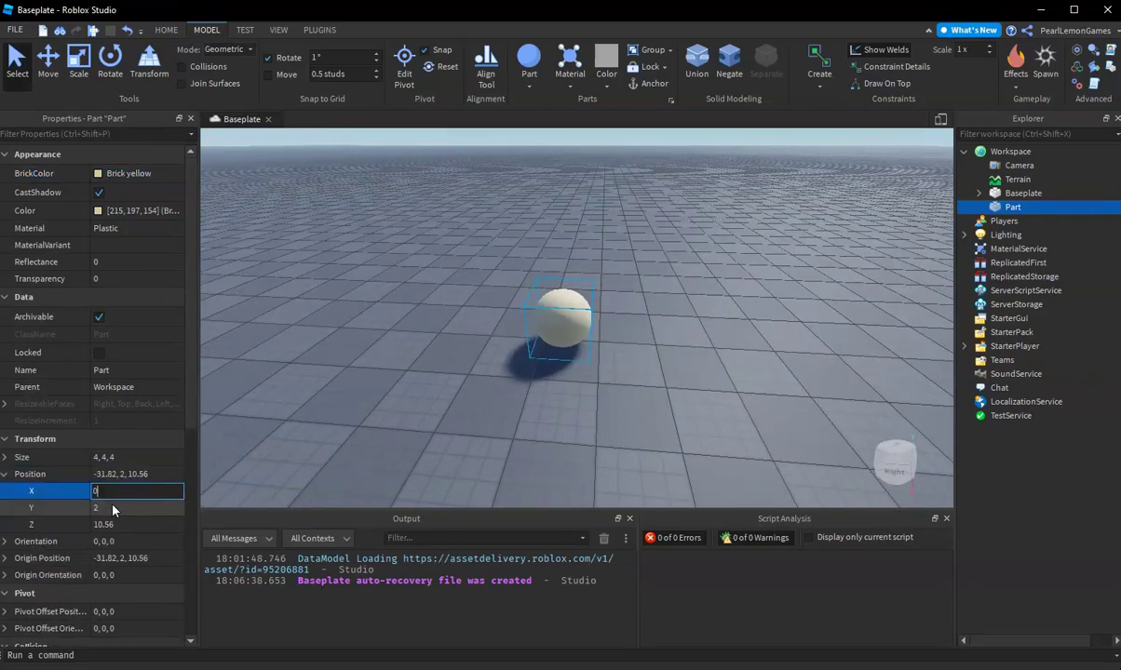
{"action": "type", "text": "0"}
{"action": "key", "text": "Return"}
{"action": "left_click", "coordinate": [104, 524]}
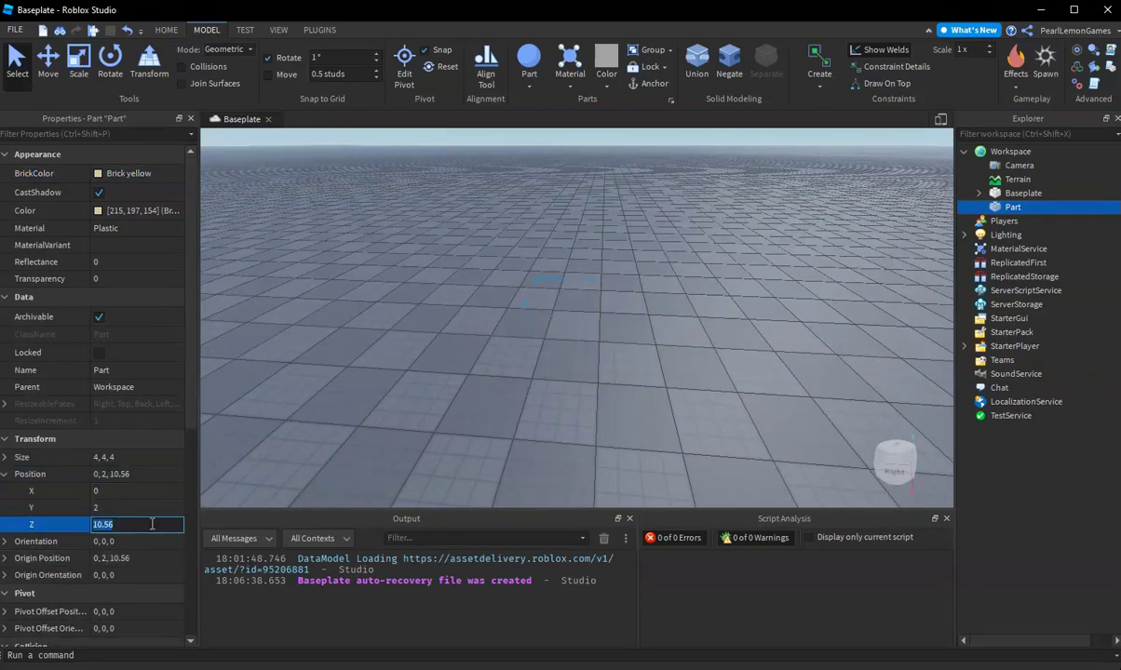
{"action": "type", "text": "0"}
{"action": "key", "text": "Return"}
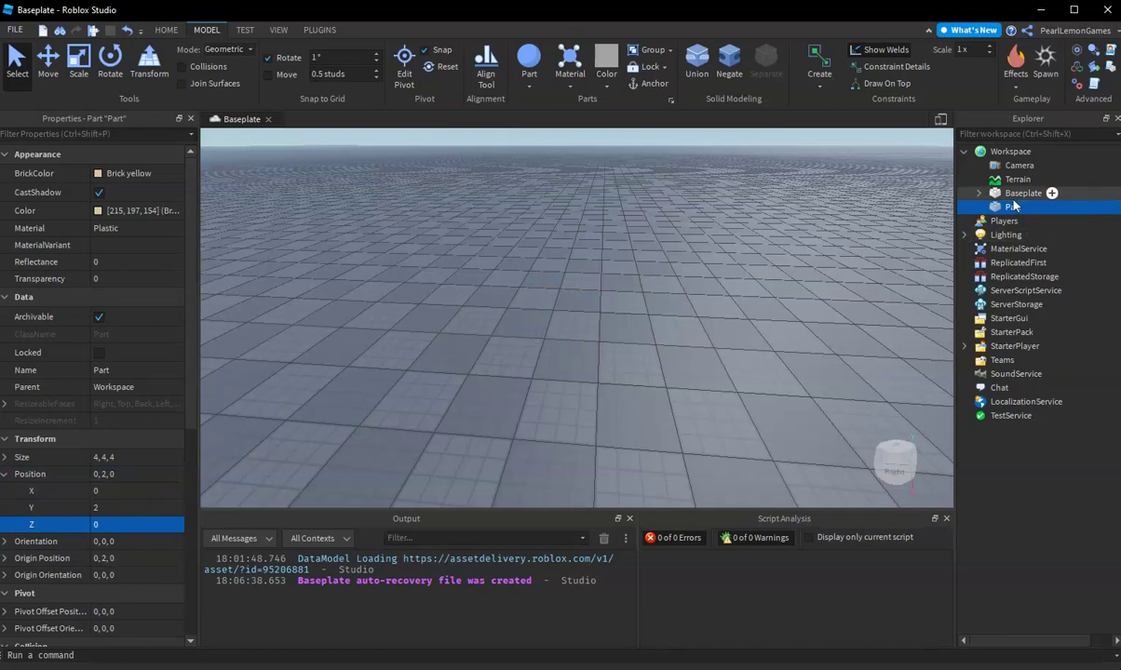
{"action": "key", "text": "f"}
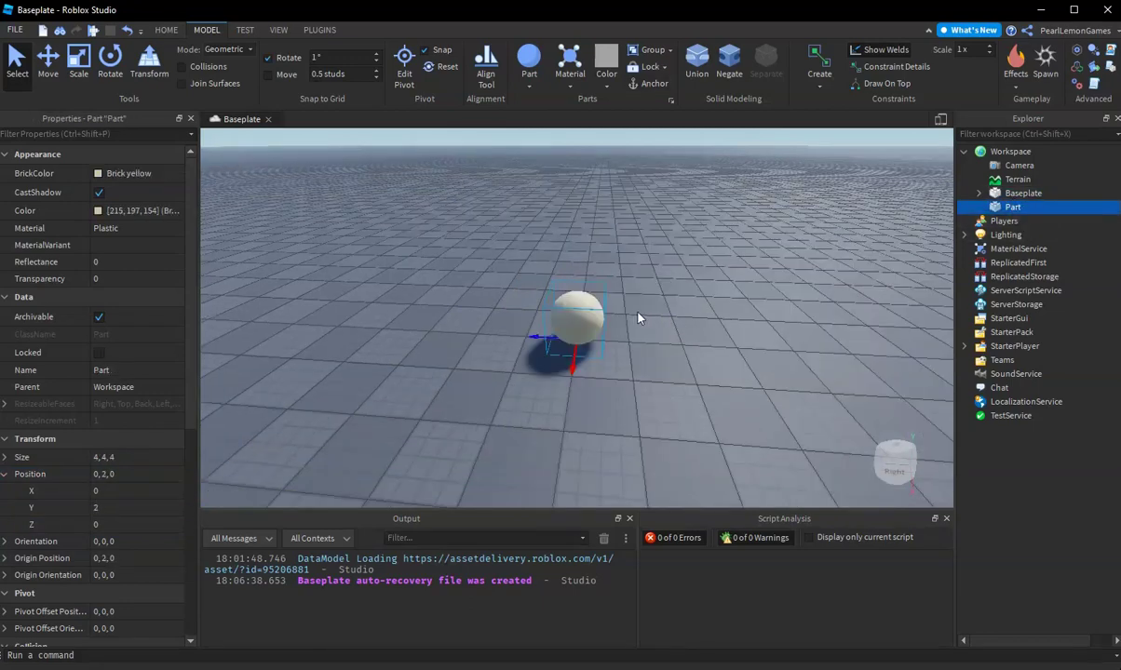
{"action": "left_click", "coordinate": [76, 61]}
{"action": "left_click_drag", "start_coordinate": [578, 267], "coordinate": [582, 224]}
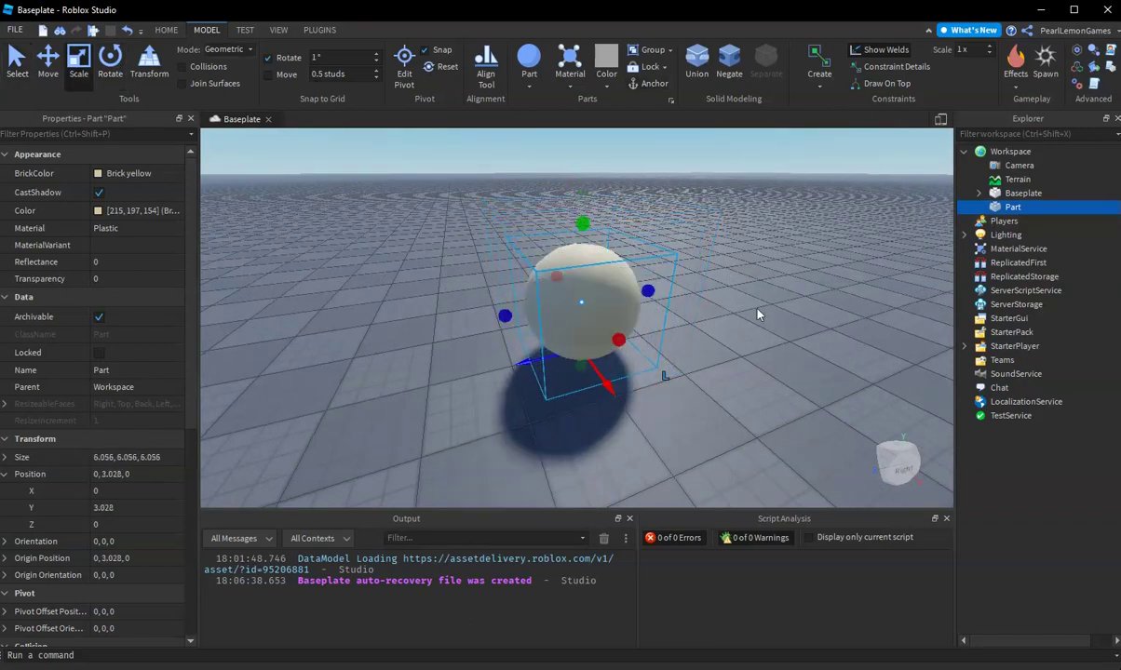
{"action": "key", "text": "d"}
{"action": "right_click_drag", "start_coordinate": [758, 315], "coordinate": [716, 325]}
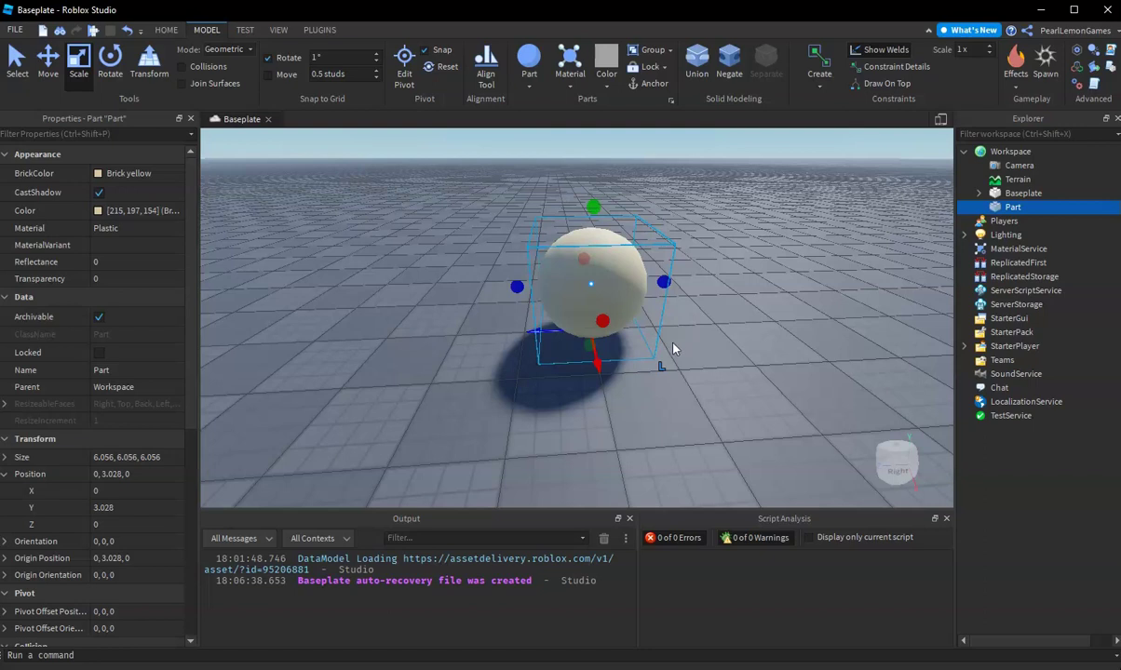
{"action": "key", "text": "ctrl+z"}
Step: Duplicate the sphere and set the copy's X position to -10
{"action": "right_click_drag", "start_coordinate": [636, 356], "coordinate": [675, 424]}
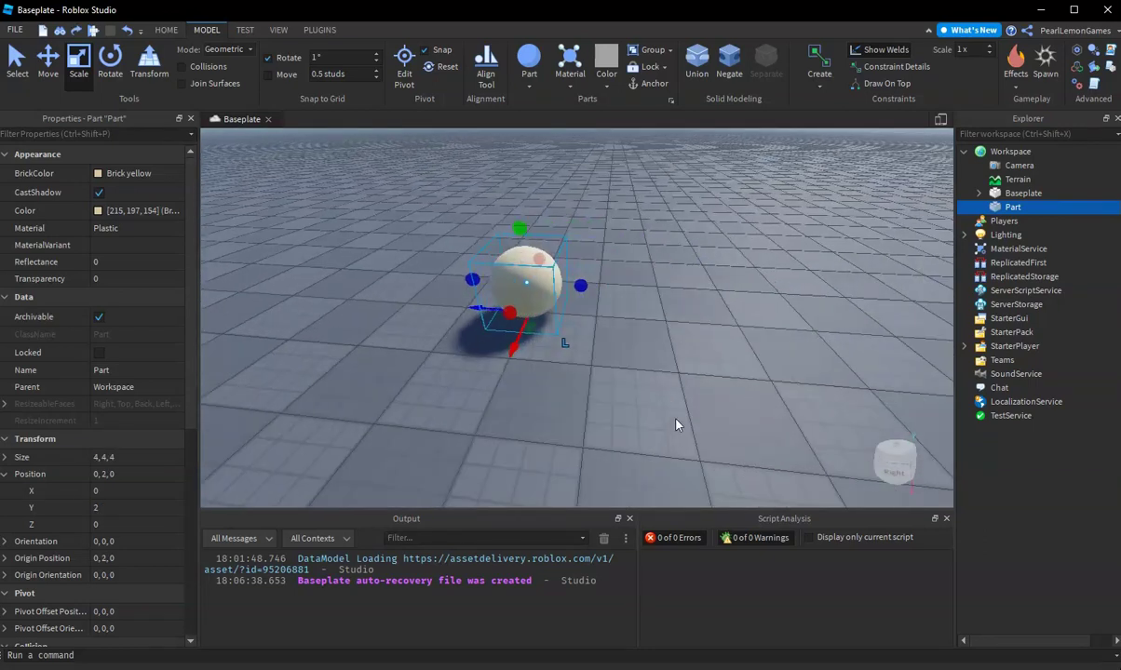
{"action": "left_click", "coordinate": [48, 61]}
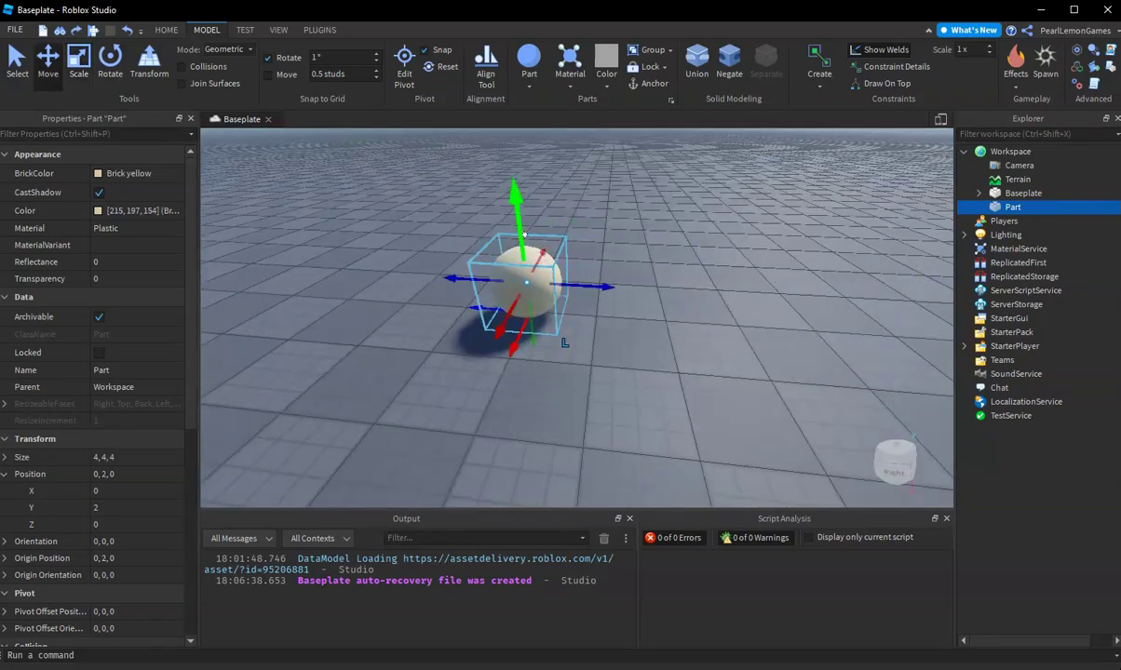
{"action": "key", "text": "ctrl+d"}
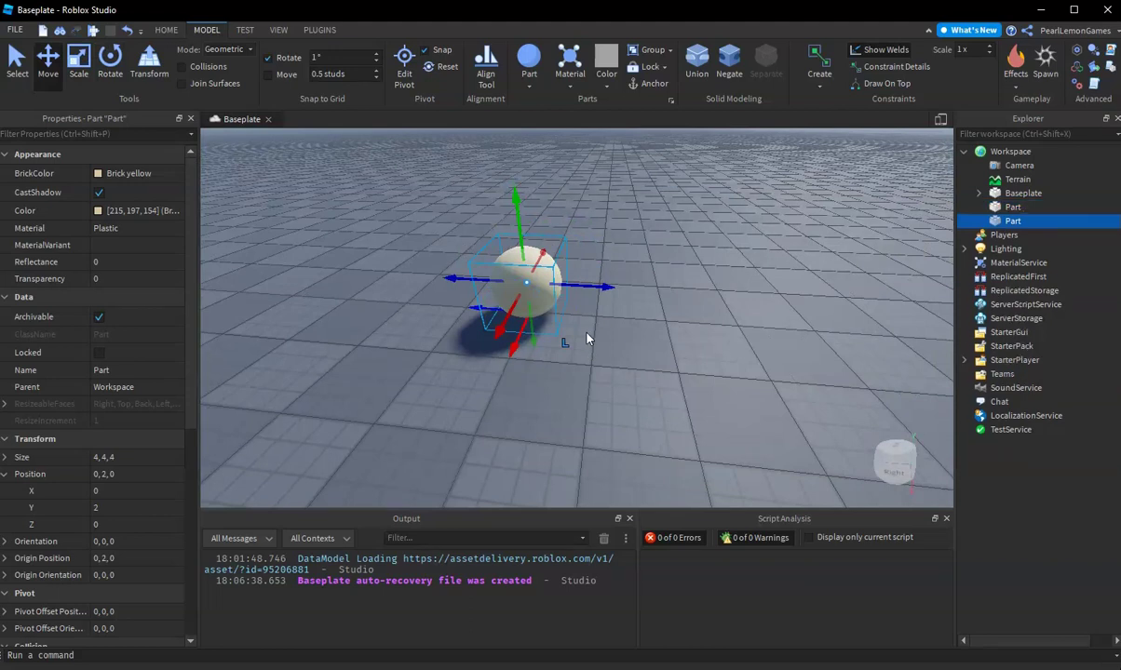
{"action": "left_click", "coordinate": [131, 490]}
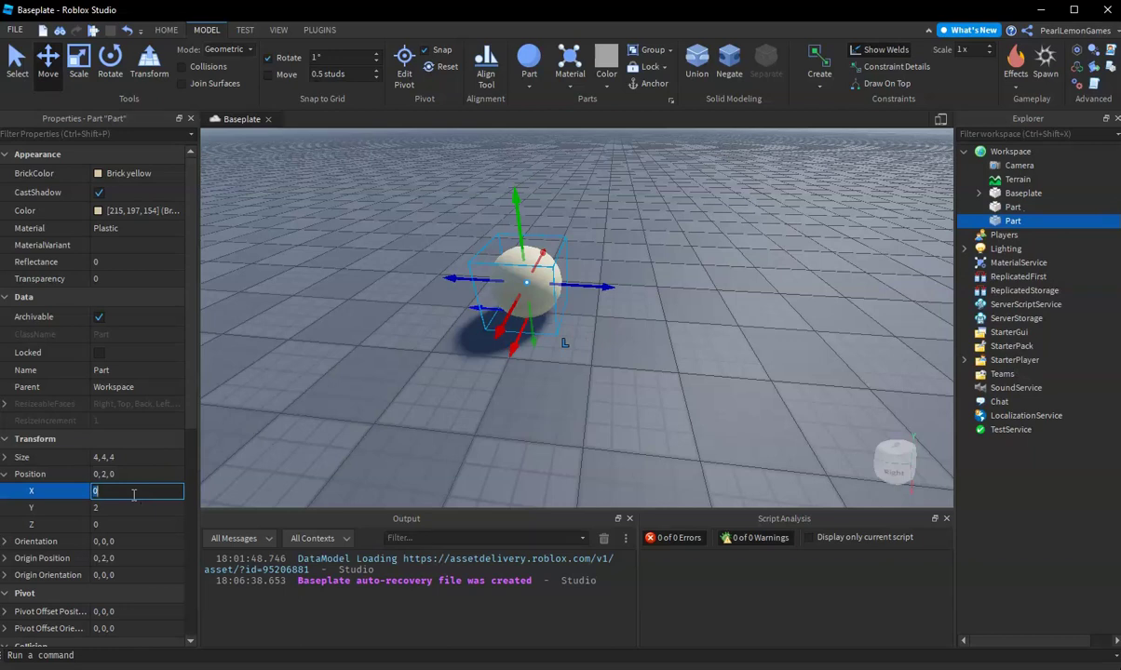
{"action": "type", "text": "-10"}
{"action": "key", "text": "Return"}
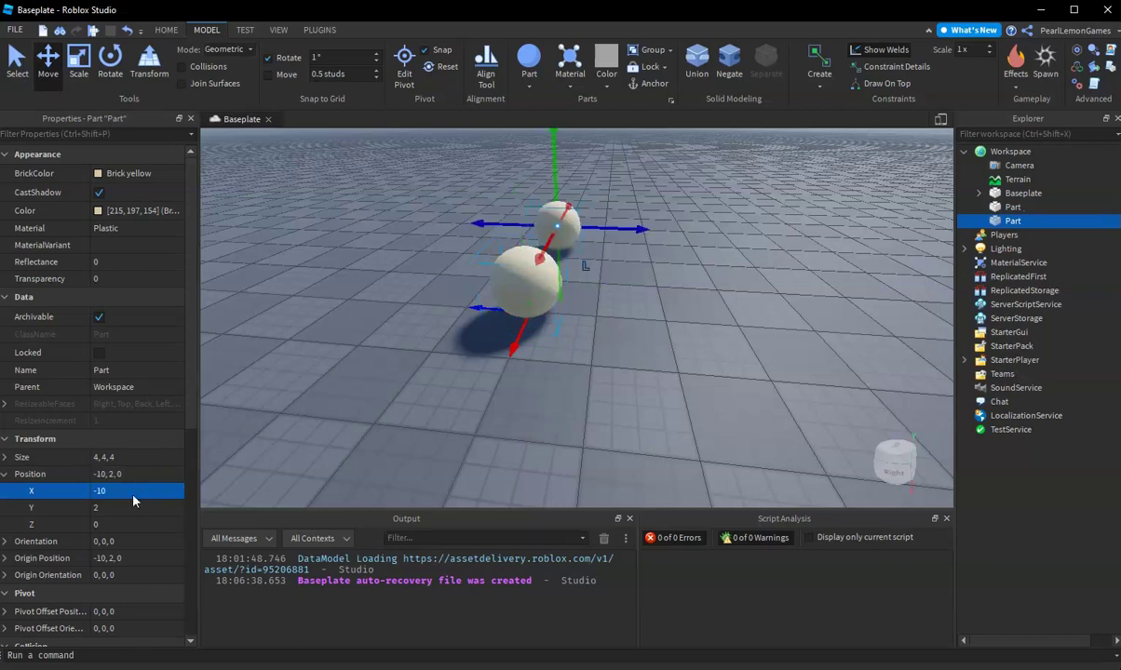
Step: Set the duplicated sphere's X position to -5
{"action": "right_click_drag", "start_coordinate": [553, 390], "coordinate": [553, 390]}
{"action": "key", "text": "a"}
{"action": "left_click", "coordinate": [111, 492]}
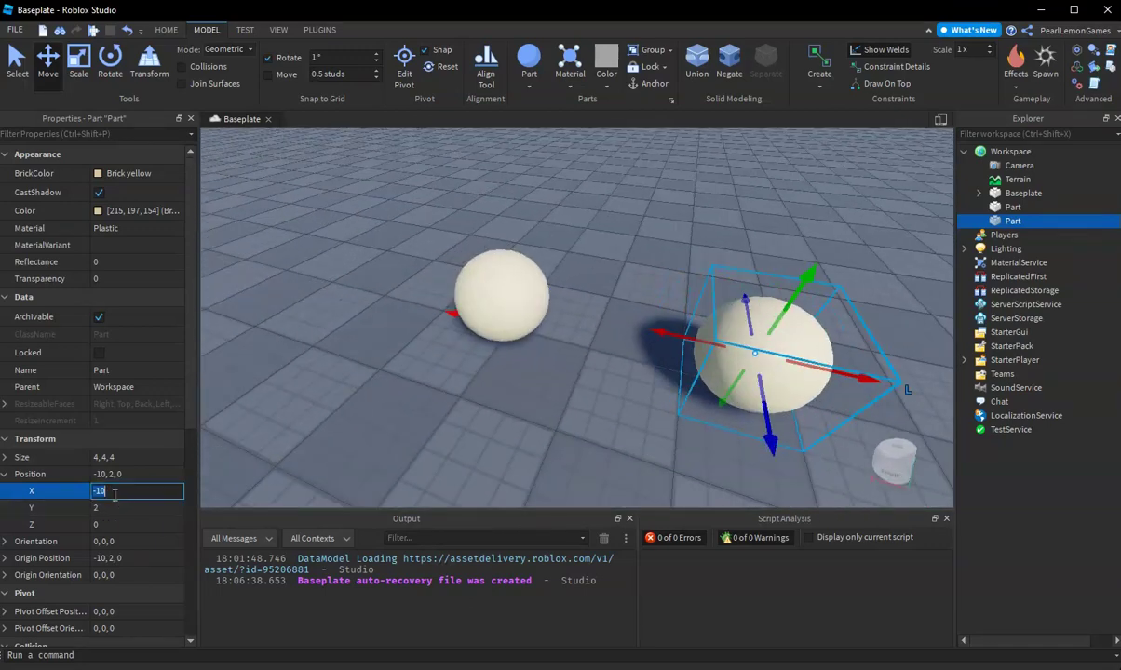
{"action": "left_click", "coordinate": [115, 494]}
{"action": "type", "text": "-5"}
{"action": "key", "text": "Return"}
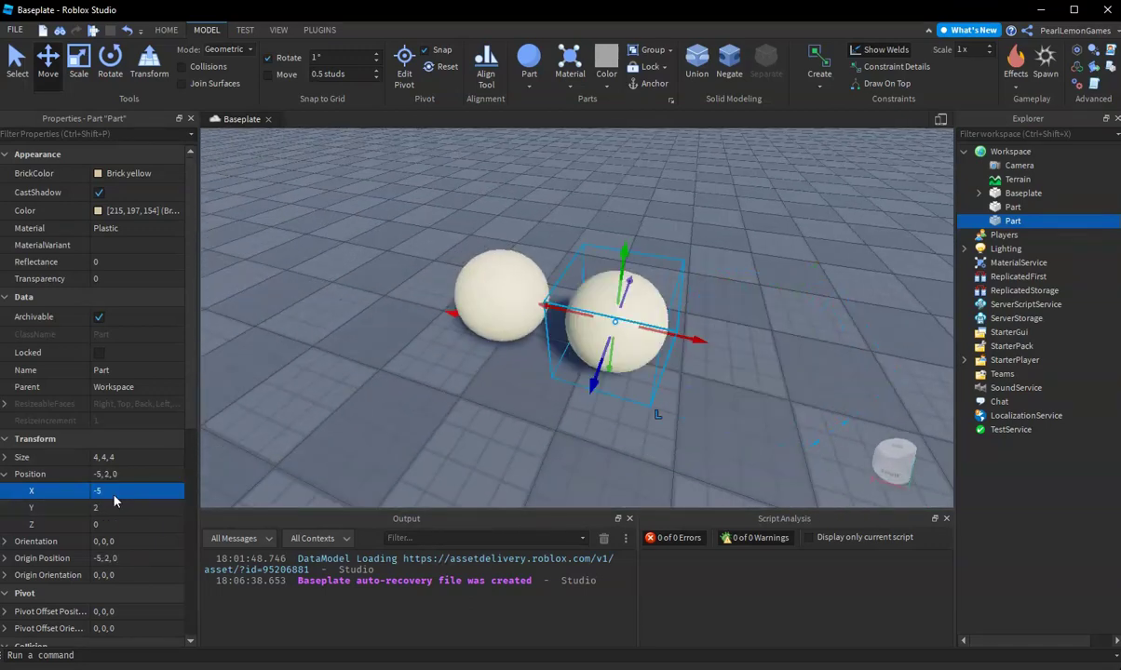
Step: Move the duplicated sphere along the X axis to about -6.3, leaving a small gap to the first sphere
{"action": "key", "text": "s"}
{"action": "right_click_drag", "start_coordinate": [621, 319], "coordinate": [621, 318]}
{"action": "left_click_drag", "start_coordinate": [637, 332], "coordinate": [800, 337]}
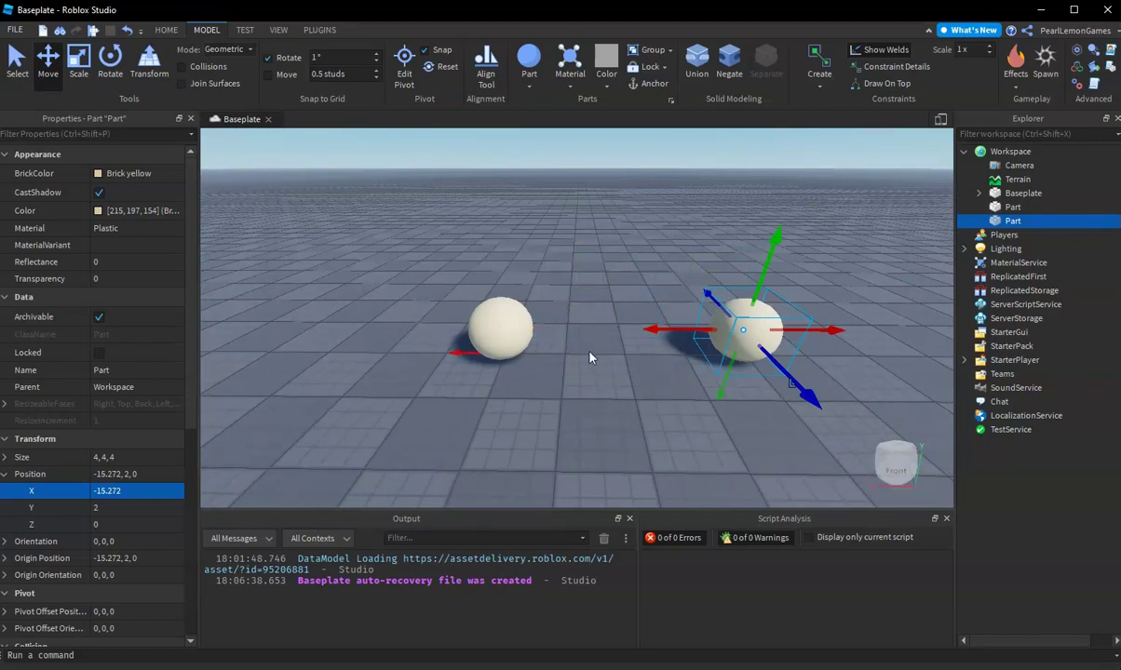
{"action": "left_click_drag", "start_coordinate": [646, 323], "coordinate": [515, 352]}
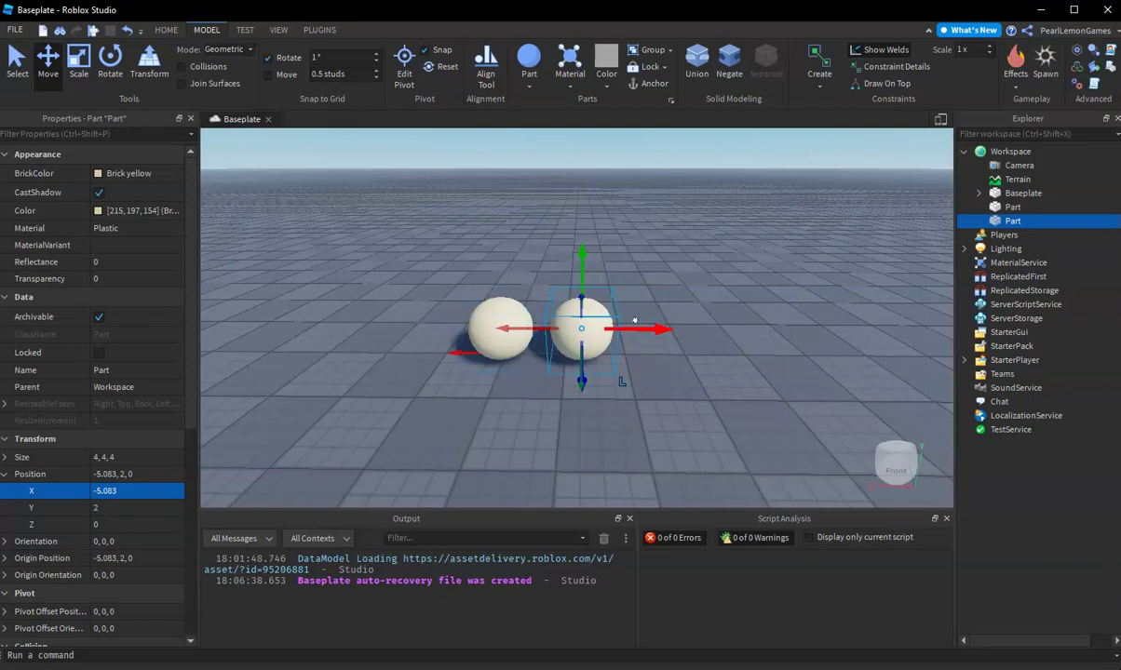
{"action": "mouse_move", "coordinate": [650, 333]}
{"action": "left_mouse_down"}
{"action": "mouse_move", "coordinate": [677, 343]}
{"action": "mouse_move", "coordinate": [666, 344]}
{"action": "left_mouse_up"}
{"action": "right_click_drag", "start_coordinate": [666, 391], "coordinate": [663, 393]}
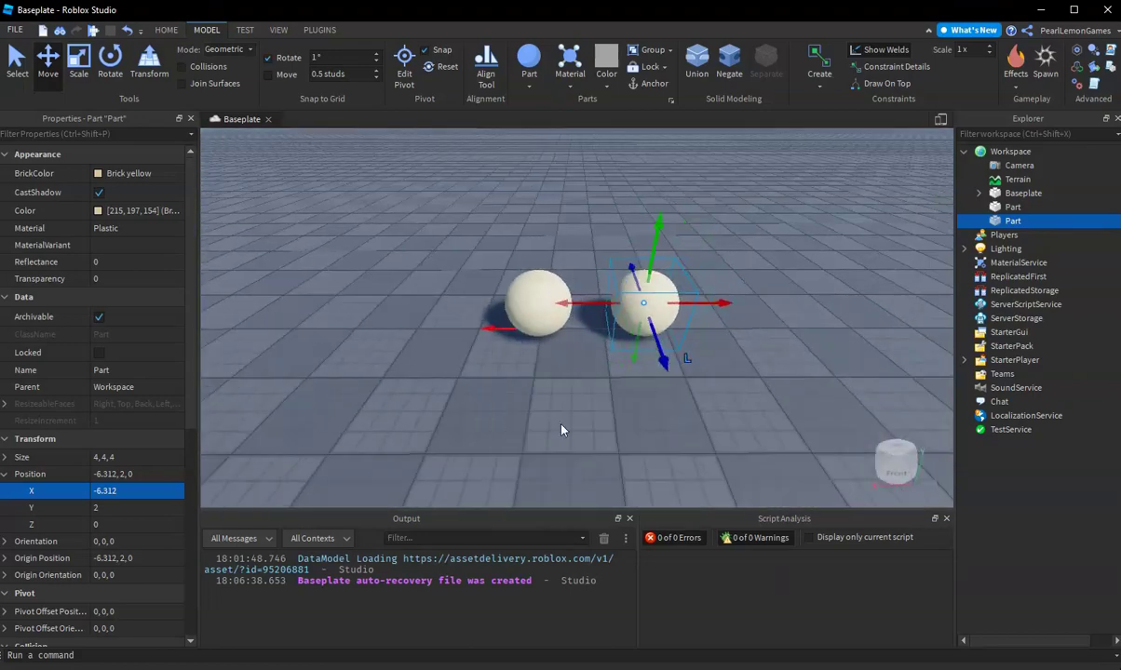
Step: Set the rotation snap increment to 2 degrees
{"action": "left_click", "coordinate": [561, 430]}
{"action": "left_click", "coordinate": [517, 324]}
{"action": "left_click", "coordinate": [651, 328], "text": "ctrl"}
{"action": "right_click_drag", "start_coordinate": [694, 446], "coordinate": [695, 440]}
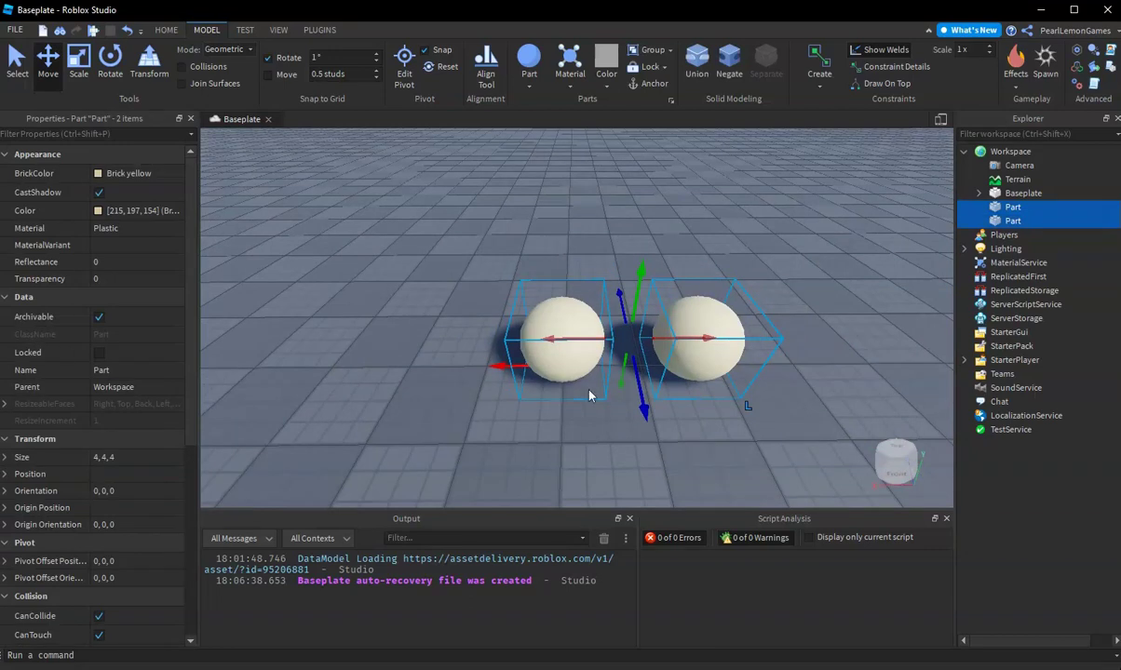
{"action": "left_click", "coordinate": [315, 58]}
{"action": "type", "text": "2"}
{"action": "left_click", "coordinate": [465, 363]}
Step: Select both spheres, duplicate the pair, and rotate the copy one snap increment about the vertical axis
{"action": "left_click", "coordinate": [559, 337]}
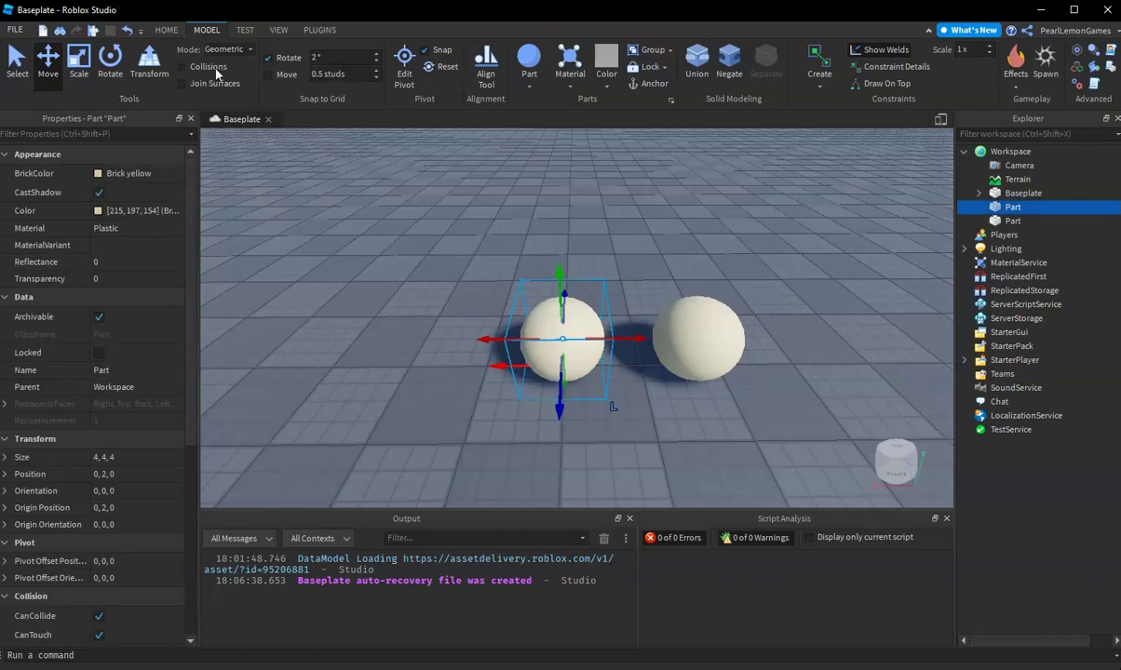
{"action": "left_click", "coordinate": [111, 65]}
{"action": "left_click", "coordinate": [661, 327], "text": "ctrl"}
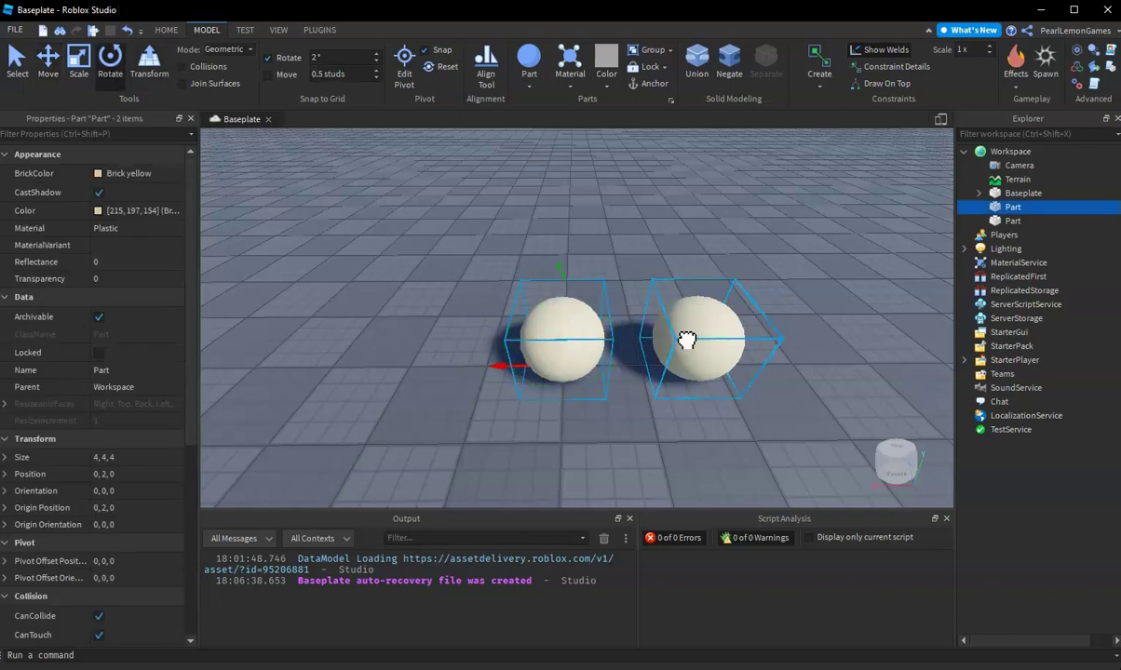
{"action": "right_click_drag", "start_coordinate": [345, 295], "coordinate": [345, 294]}
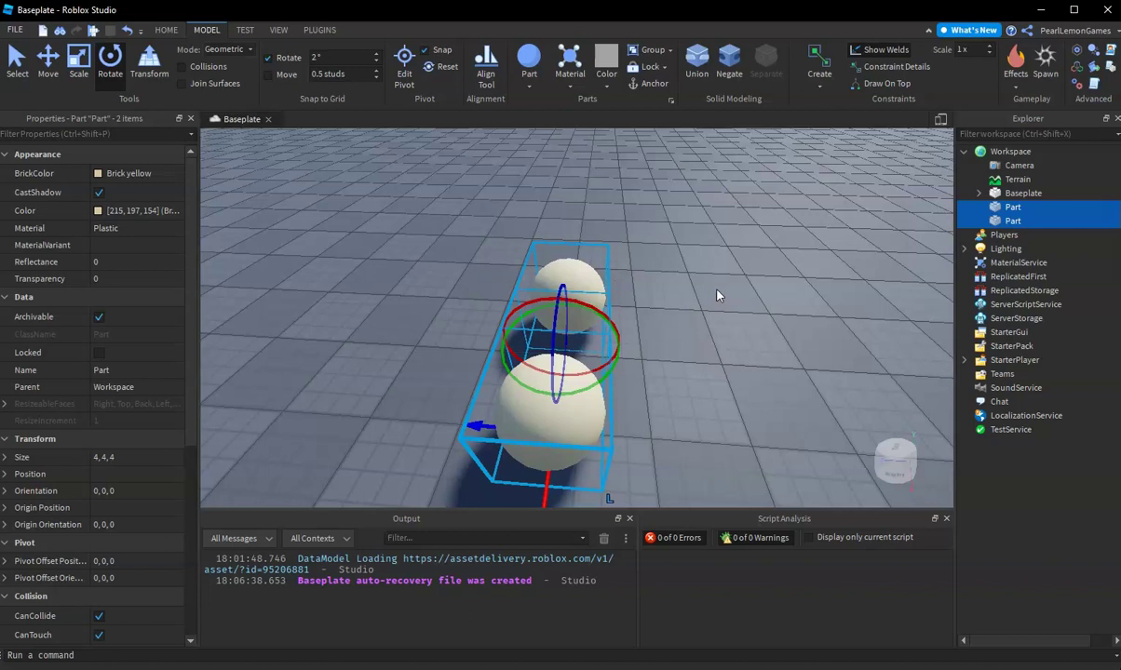
{"action": "right_click_drag", "start_coordinate": [744, 302], "coordinate": [745, 302]}
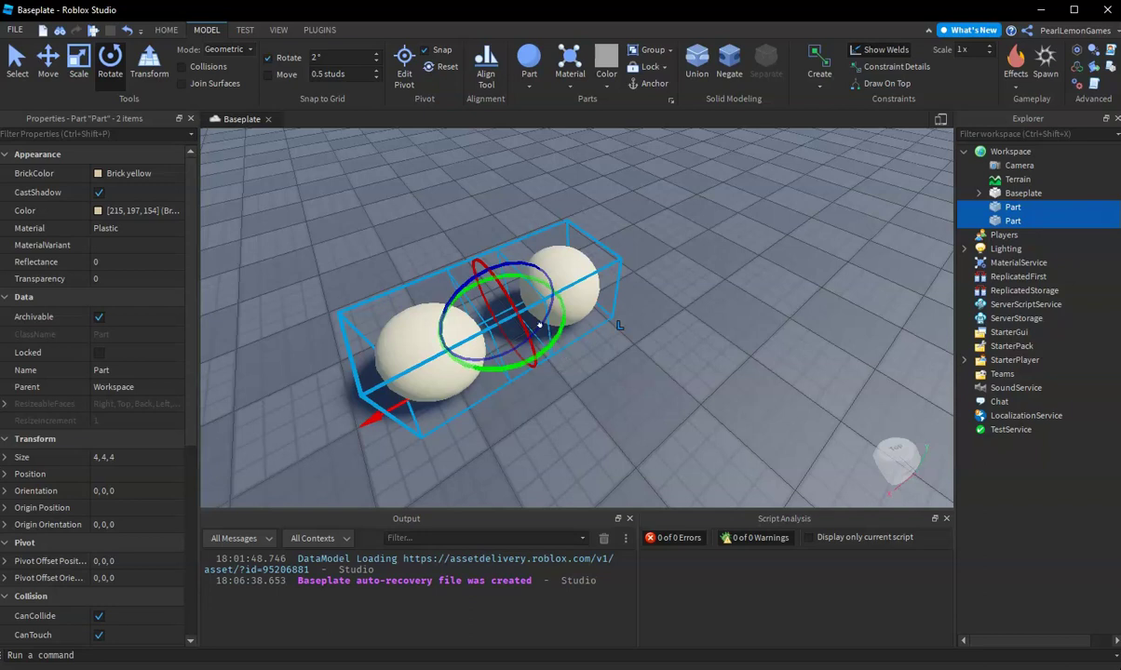
{"action": "key", "text": "ctrl+d"}
{"action": "left_click_drag", "start_coordinate": [559, 335], "coordinate": [552, 346]}
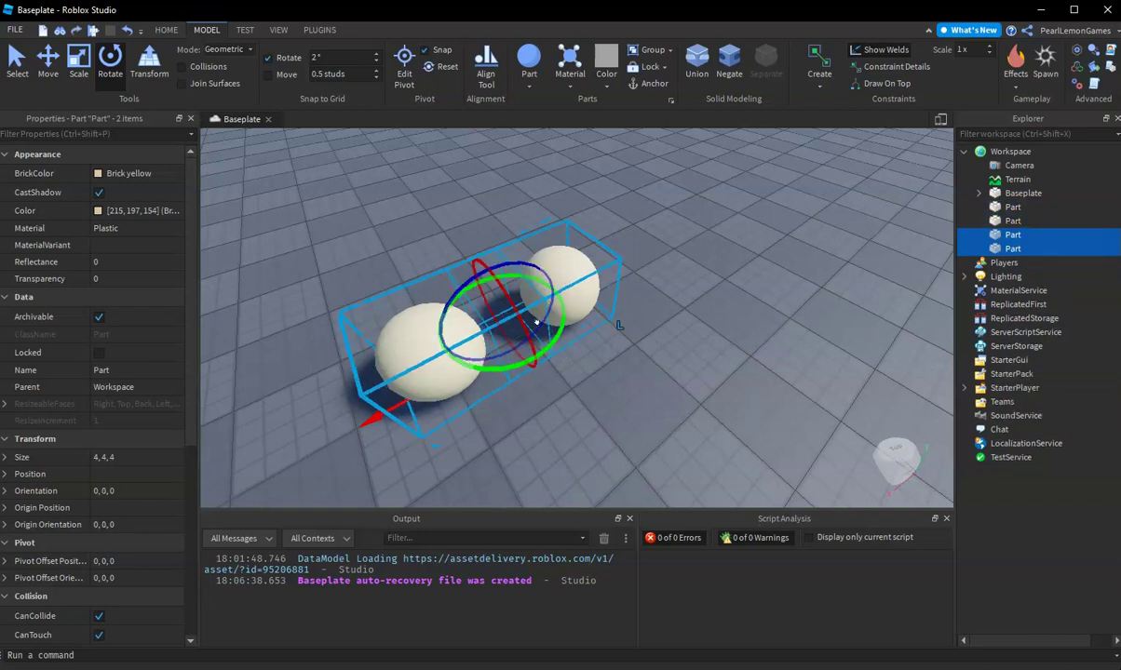
Step: Keep duplicating the sphere pair and rotating each copy in 2-degree increments about the vertical axis to build up a ring
{"action": "right_click_drag", "start_coordinate": [535, 321], "coordinate": [676, 316]}
{"action": "key", "text": "ctrl+d"}
{"action": "left_click_drag", "start_coordinate": [629, 323], "coordinate": [638, 348]}
{"action": "key", "text": "ctrl+d"}
{"action": "key", "text": "ctrl+d"}
{"action": "key", "text": "ctrl+d"}
{"action": "left_click_drag", "start_coordinate": [639, 348], "coordinate": [598, 365]}
{"action": "key", "text": "ctrl+d"}
{"action": "key", "text": "ctrl+d"}
{"action": "key", "text": "ctrl+d"}
{"action": "key", "text": "ctrl+d"}
{"action": "key", "text": "ctrl+d"}
{"action": "key", "text": "ctrl+d"}
{"action": "key", "text": "ctrl+d"}
{"action": "key", "text": "ctrl+d"}
{"action": "key", "text": "ctrl+d"}
{"action": "key", "text": "ctrl+d"}
{"action": "key", "text": "ctrl+d"}
{"action": "key", "text": "ctrl+d"}
{"action": "key", "text": "ctrl+d"}
{"action": "right_click_drag", "start_coordinate": [598, 365], "coordinate": [602, 348]}
{"action": "key", "text": "ctrl+d"}
{"action": "key", "text": "ctrl+d"}
{"action": "left_click_drag", "start_coordinate": [669, 339], "coordinate": [644, 327]}
{"action": "key", "text": "ctrl+d"}
{"action": "key", "text": "ctrl+d"}
{"action": "key", "text": "ctrl+d"}
{"action": "key", "text": "ctrl+d"}
{"action": "key", "text": "ctrl+d"}
{"action": "key", "text": "ctrl+d"}
{"action": "scroll", "coordinate": [645, 327], "scroll_direction": "up", "scroll_amount": 3}
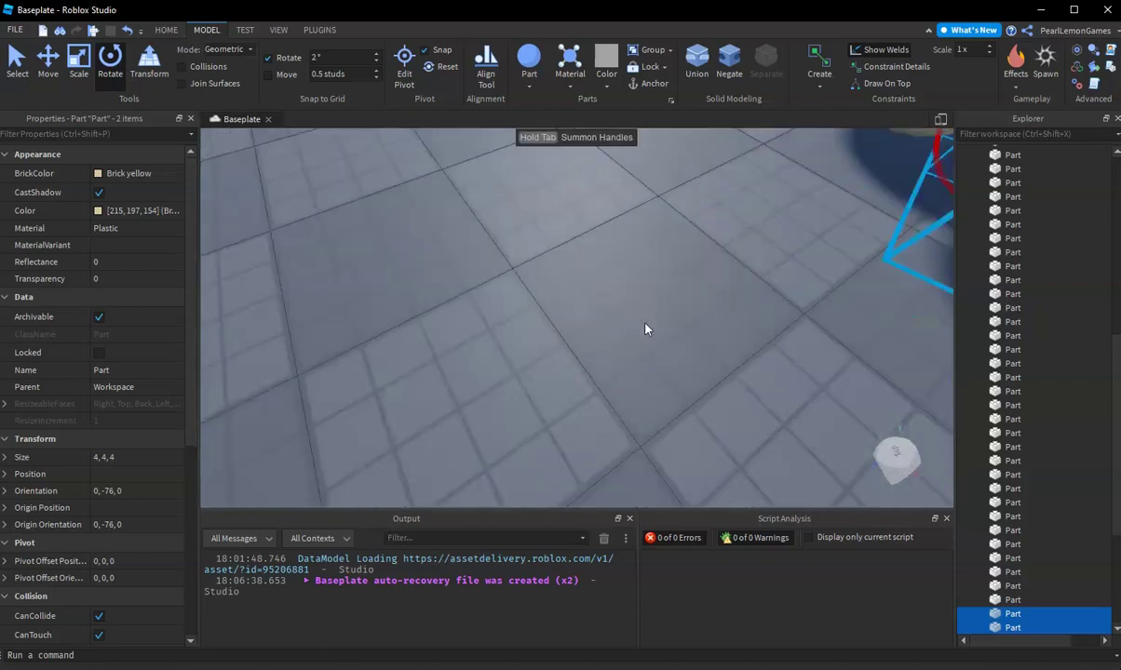
{"action": "right_click_drag", "start_coordinate": [645, 328], "coordinate": [665, 332]}
{"action": "scroll", "coordinate": [666, 331], "scroll_direction": "down", "scroll_amount": 3}
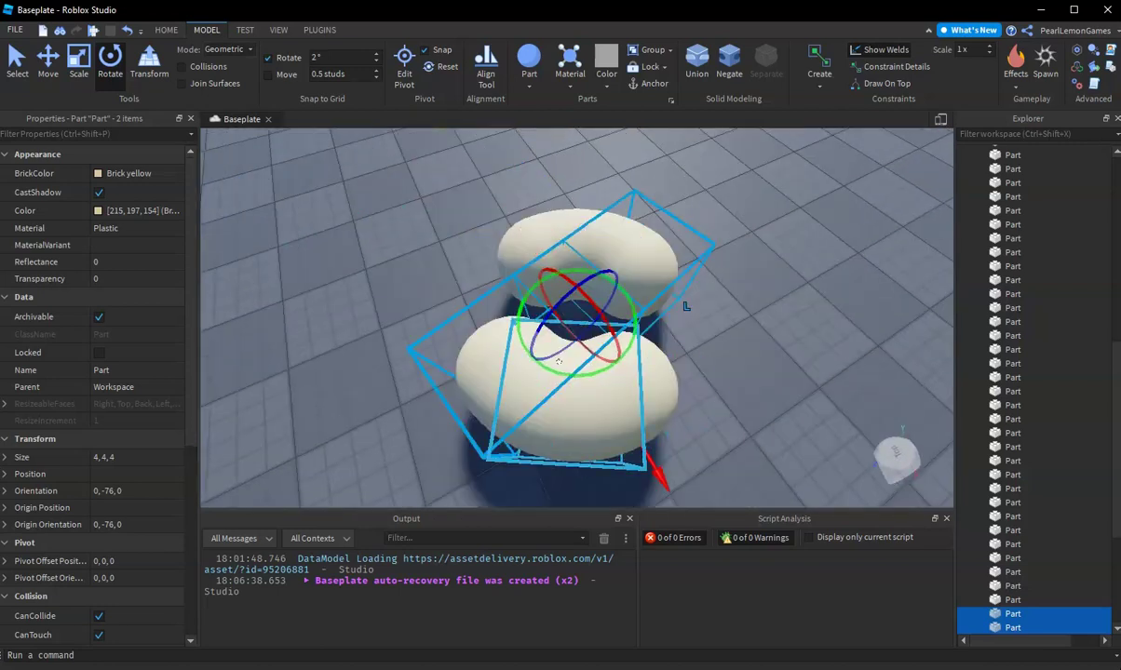
Step: Close the remaining gaps in the ring with further rotated copies of the sphere pair
{"action": "left_click_drag", "start_coordinate": [559, 362], "coordinate": [531, 349]}
{"action": "key", "text": "Delete"}
{"action": "key", "text": "ctrl+z"}
{"action": "left_click_drag", "start_coordinate": [532, 352], "coordinate": [532, 354]}
Step: Select all the spheres and union them into a single donut, then clear the selection
{"action": "key", "text": "ctrl+a"}
{"action": "left_click", "coordinate": [696, 63]}
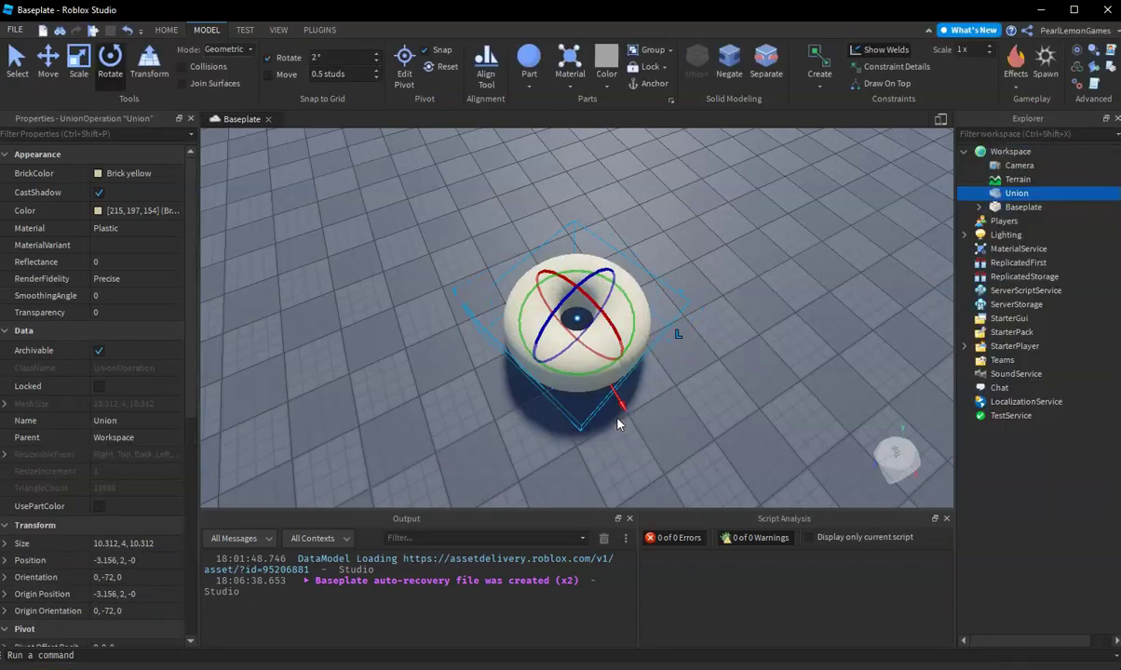
{"action": "left_click", "coordinate": [613, 463]}
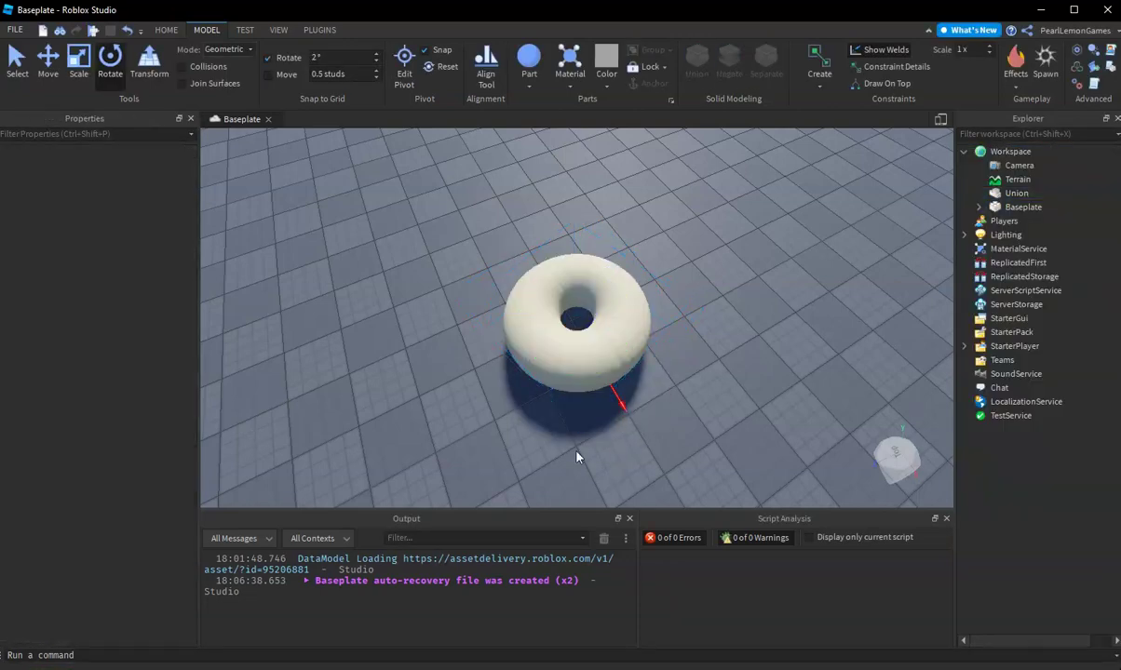
Step: Move the donut across the baseplate to about X 9.9, Z -5.3
{"action": "key", "text": "w"}
{"action": "right_click_drag", "start_coordinate": [577, 454], "coordinate": [564, 438]}
{"action": "scroll", "coordinate": [563, 437], "scroll_direction": "down", "scroll_amount": 5}
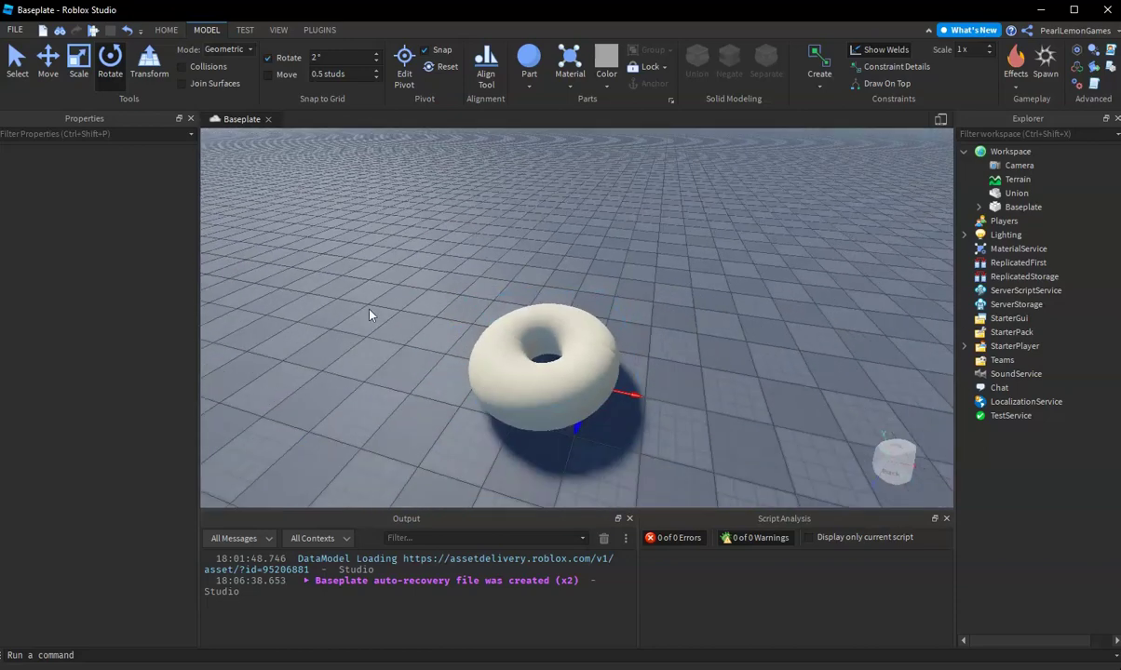
{"action": "right_click_drag", "start_coordinate": [386, 362], "coordinate": [385, 361]}
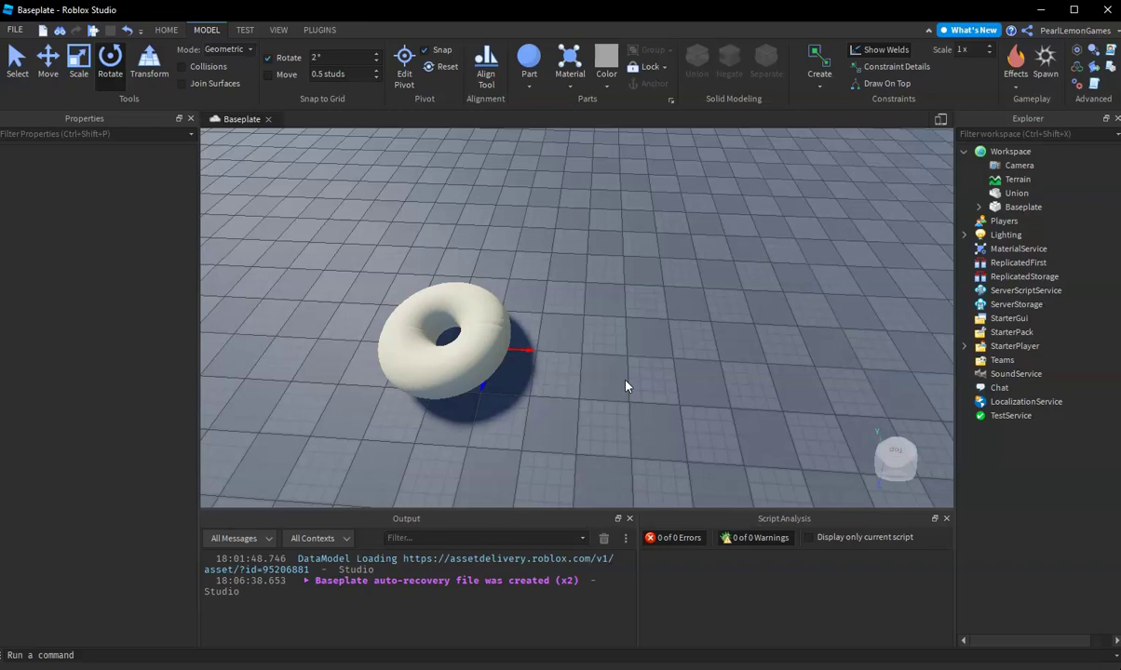
{"action": "left_click", "coordinate": [468, 365]}
{"action": "right_click_drag", "start_coordinate": [613, 441], "coordinate": [613, 441]}
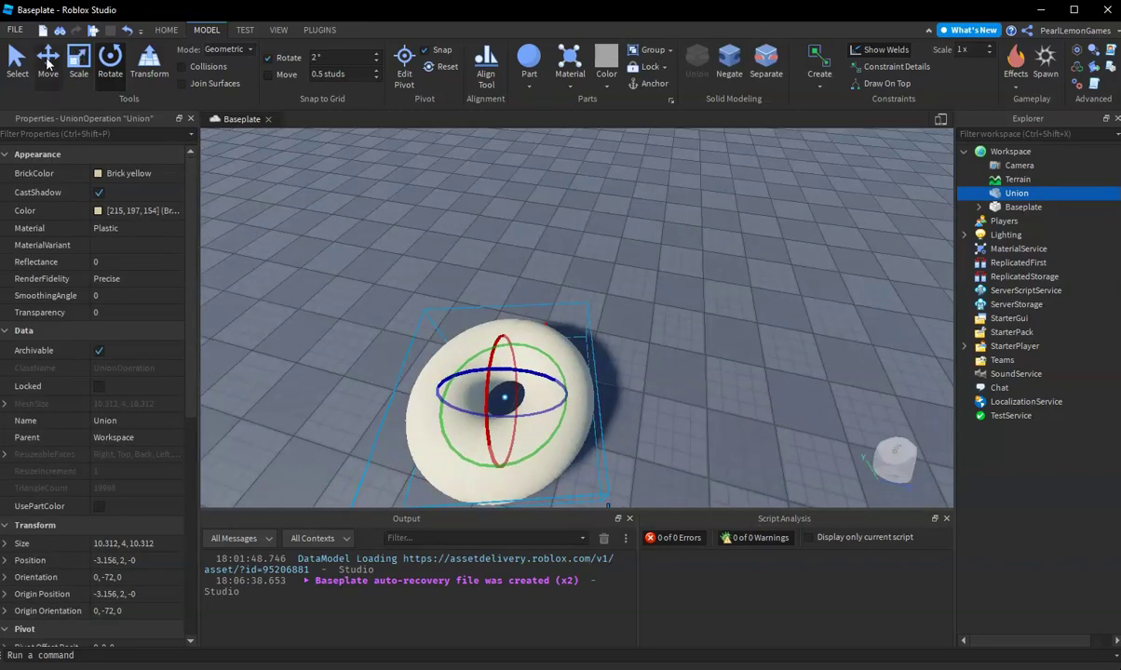
{"action": "left_click", "coordinate": [48, 63]}
{"action": "left_click", "coordinate": [17, 62]}
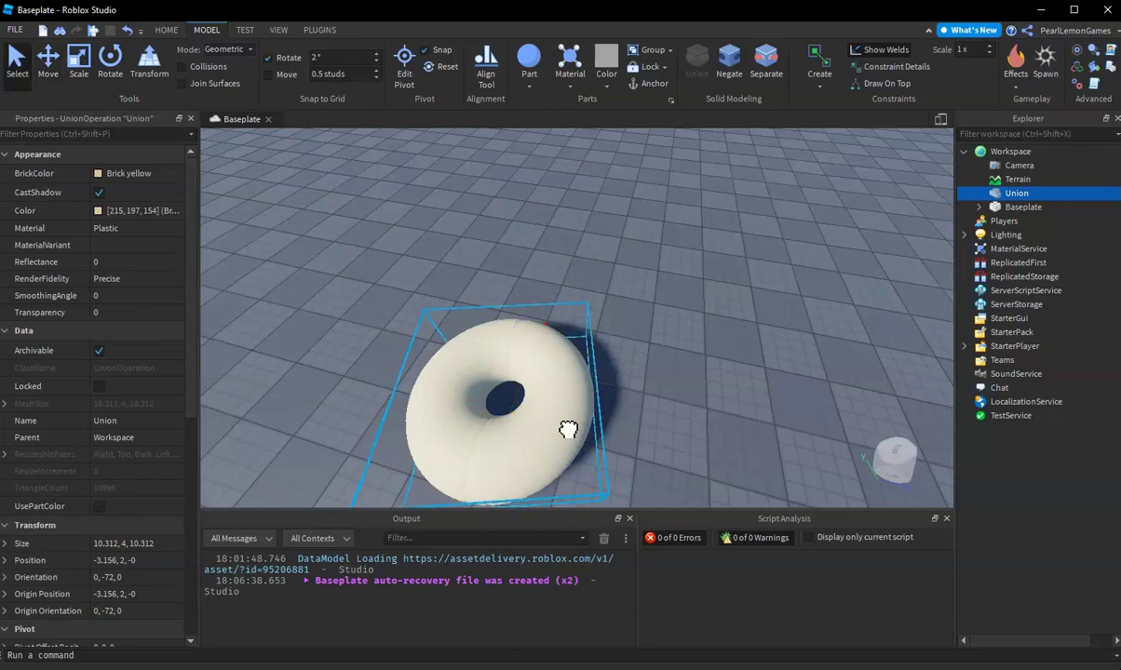
{"action": "left_click_drag", "start_coordinate": [568, 428], "coordinate": [555, 297]}
{"action": "right_click_drag", "start_coordinate": [555, 297], "coordinate": [654, 328]}
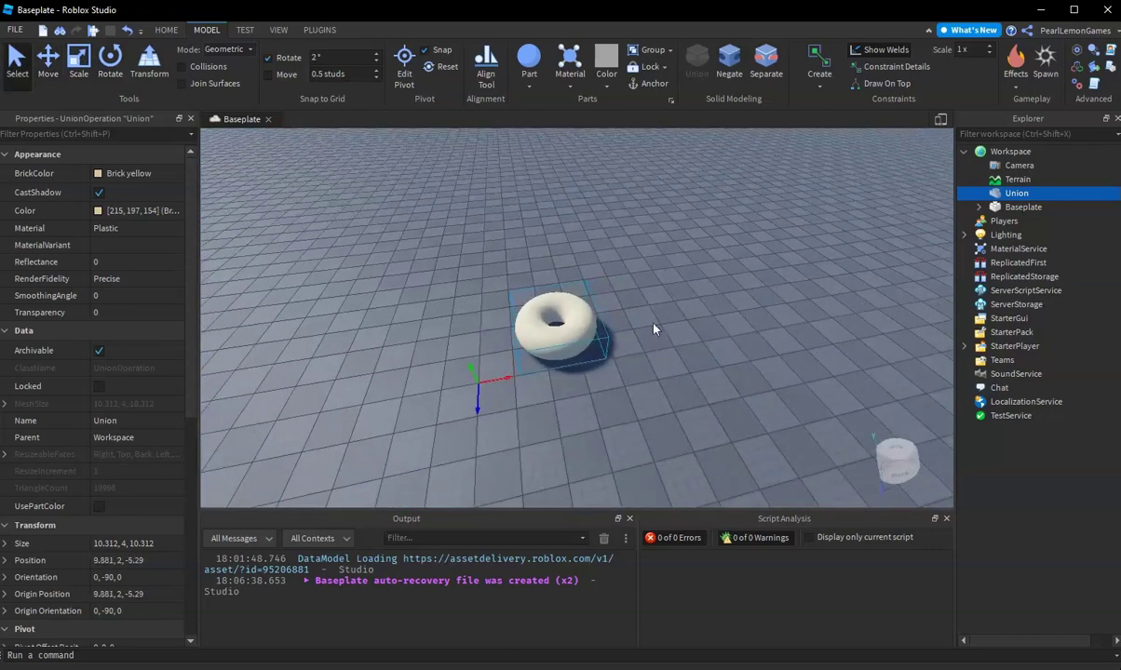
Step: Tilt the donut to a Z orientation of -50 degrees and raise it off the baseplate to about Y 7.6, Z -10
{"action": "left_click", "coordinate": [116, 65]}
{"action": "scroll", "coordinate": [579, 281], "scroll_direction": "up", "scroll_amount": 3}
{"action": "left_click_drag", "start_coordinate": [536, 268], "coordinate": [578, 383]}
{"action": "left_click", "coordinate": [48, 62]}
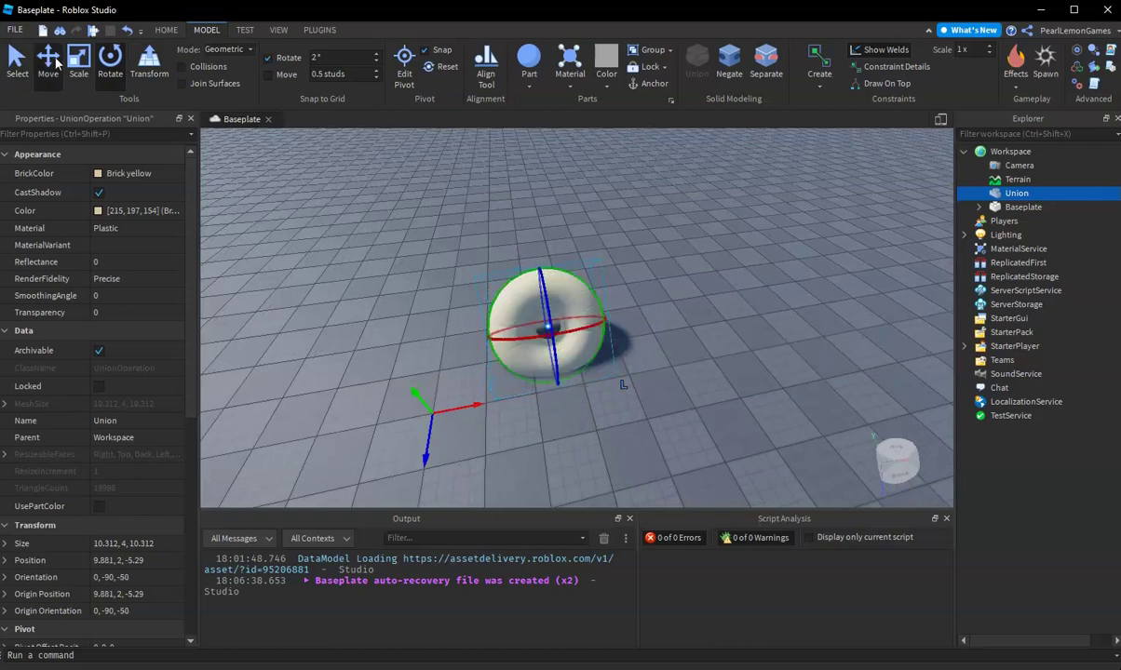
{"action": "left_click_drag", "start_coordinate": [527, 233], "coordinate": [528, 149]}
{"action": "left_click", "coordinate": [685, 337]}
Step: Examine the donut's surface and hole up close, then select the donut
{"action": "right_click_drag", "start_coordinate": [684, 337], "coordinate": [705, 350]}
{"action": "scroll", "coordinate": [705, 351], "scroll_direction": "up", "scroll_amount": 3}
{"action": "scroll", "coordinate": [663, 341], "scroll_direction": "up", "scroll_amount": 5}
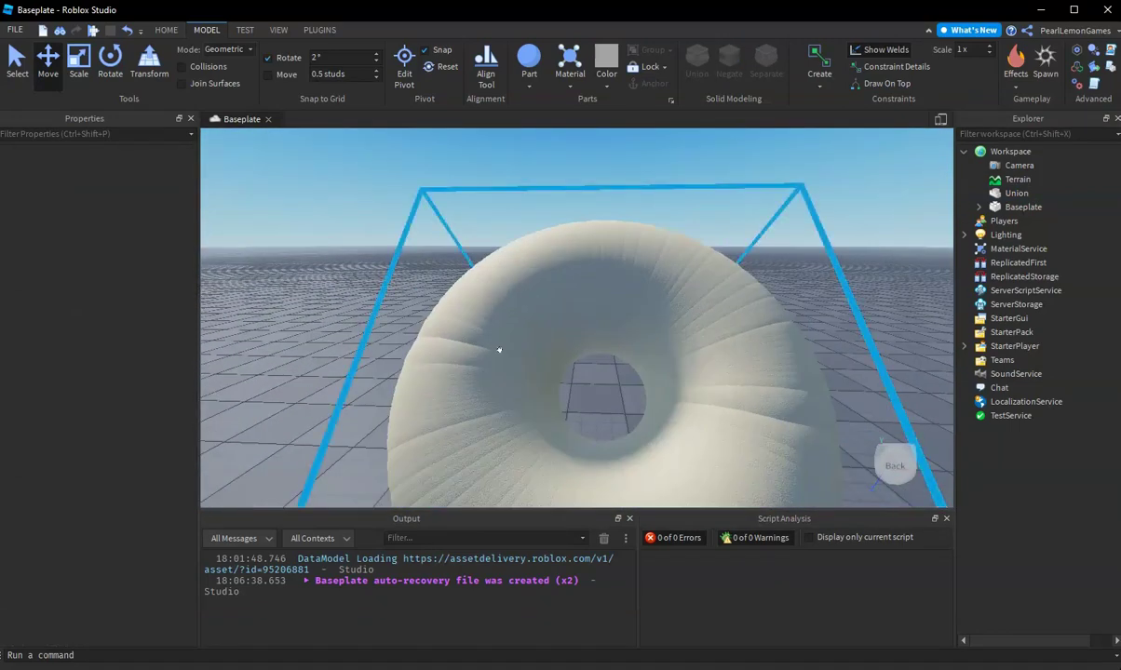
{"action": "right_click_drag", "start_coordinate": [531, 345], "coordinate": [533, 345]}
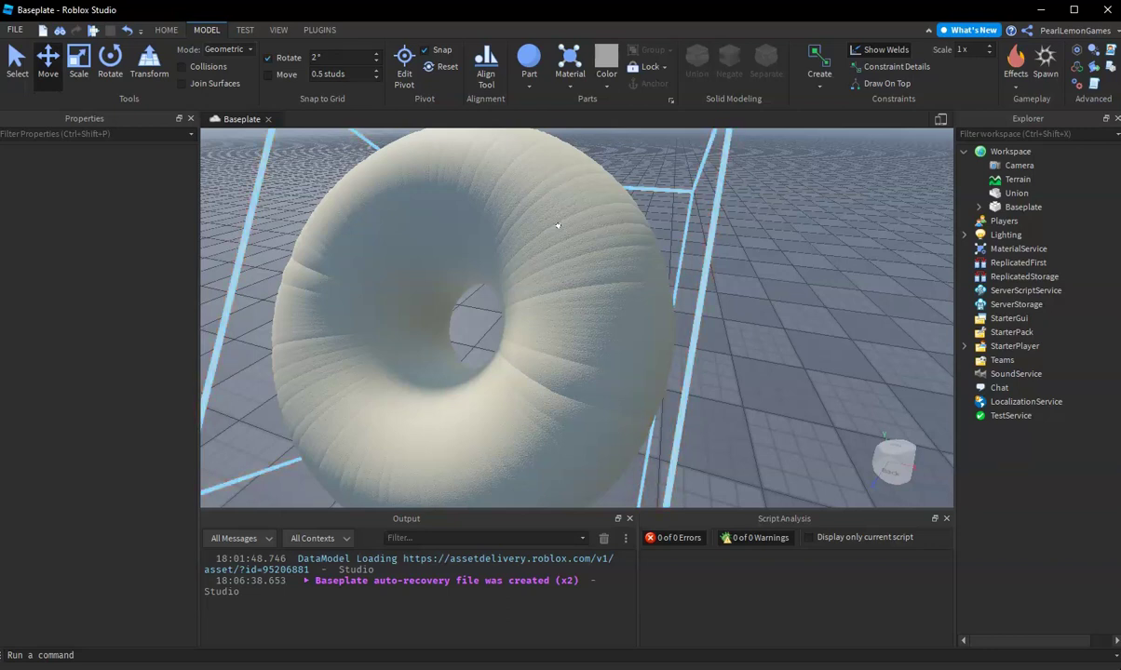
{"action": "left_click", "coordinate": [559, 289]}
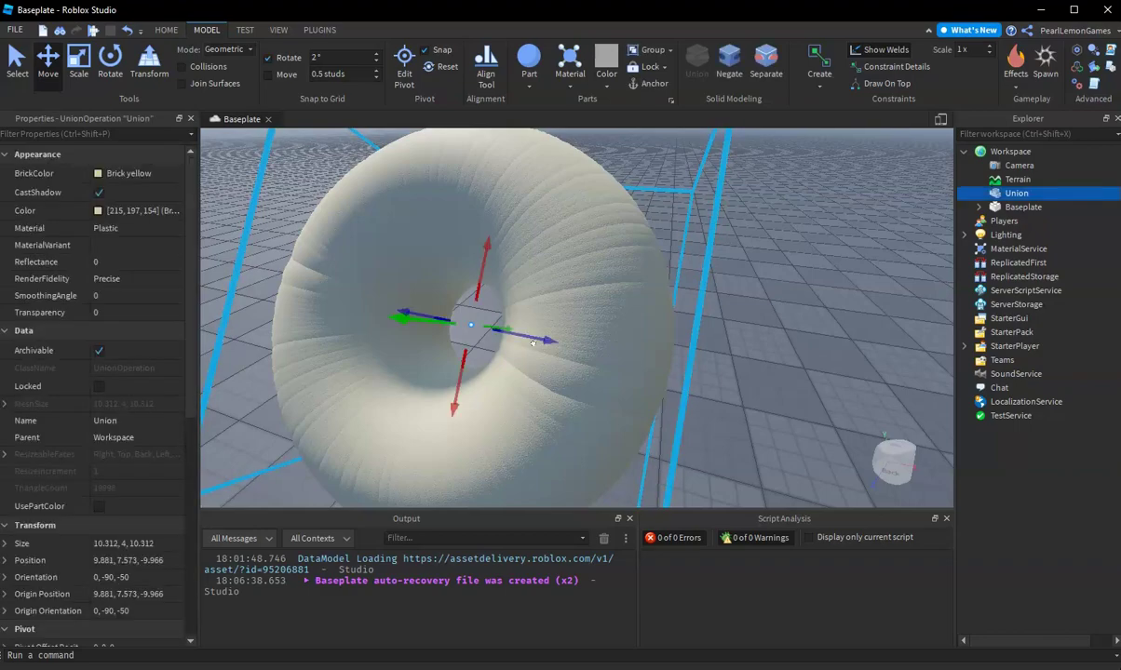